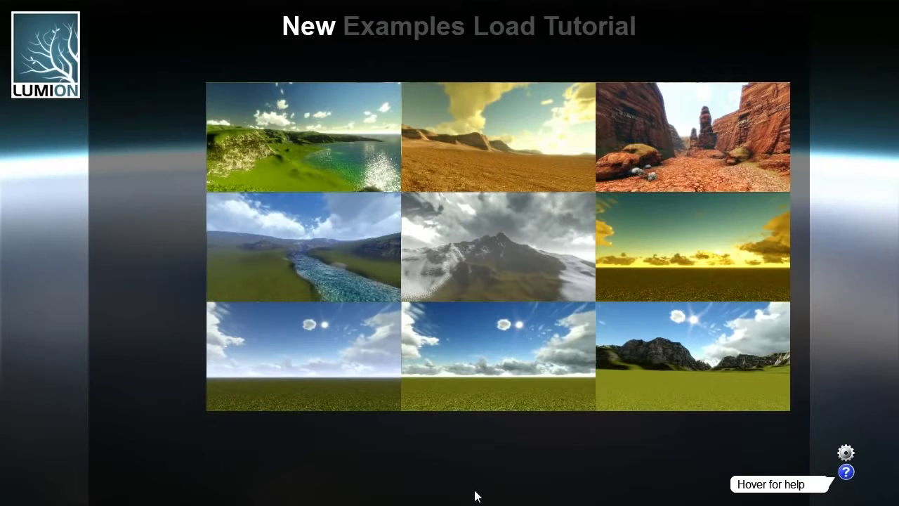
Start a new scene from the Coastline landscape with green terrain.
mouse_move(281, 178)
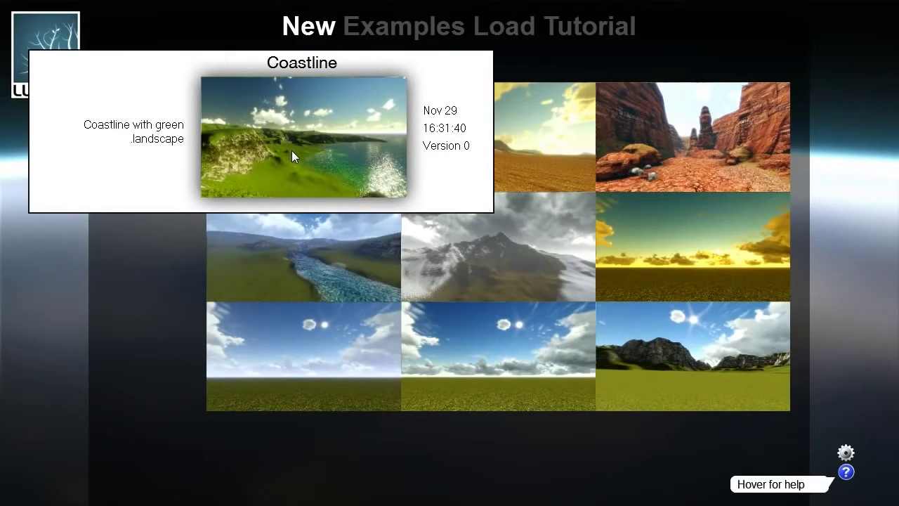
left_click(291, 151)
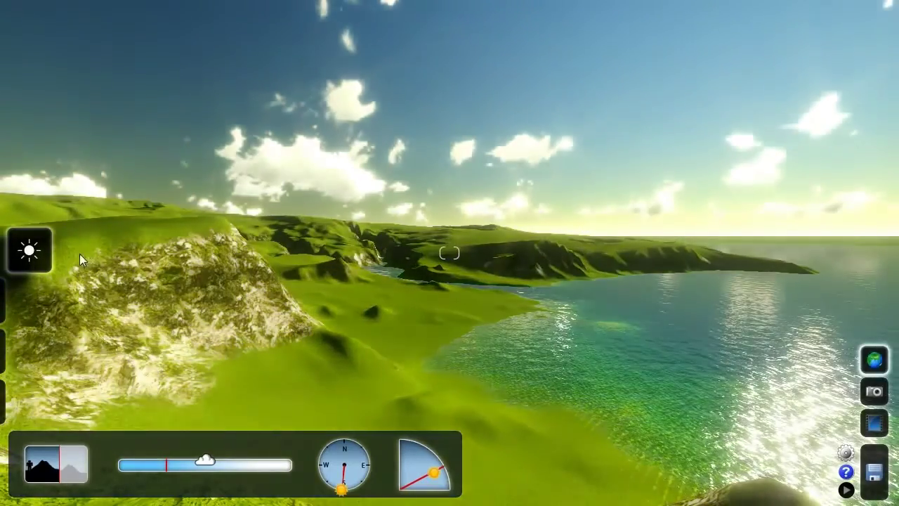
Place one broadleaf tree on the grass near the rock face, using the Trees object category.
mouse_move(47, 256)
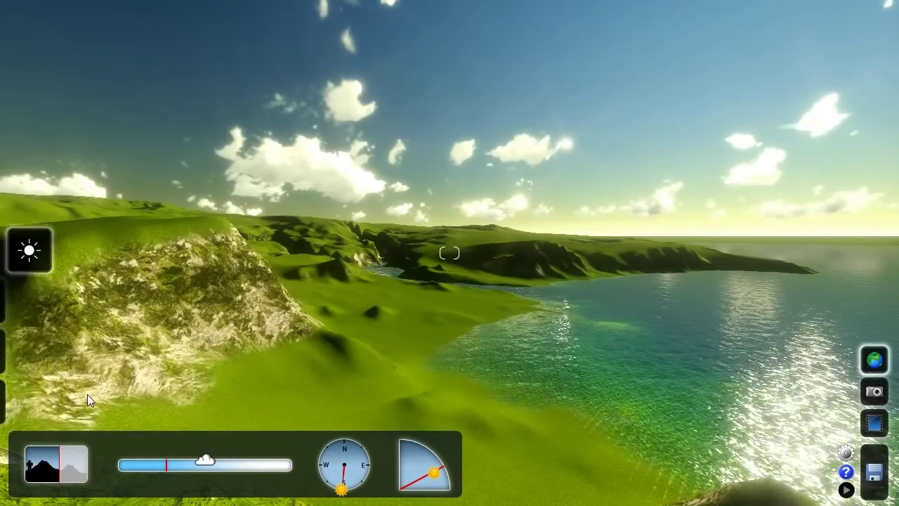
left_click(31, 403)
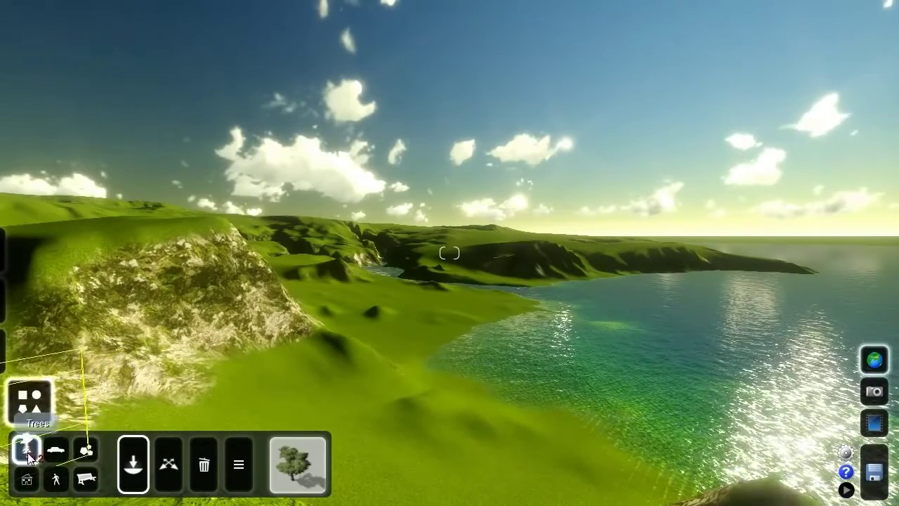
right_click_drag(410, 377, 409, 478)
right_click_drag(450, 253, 408, 377)
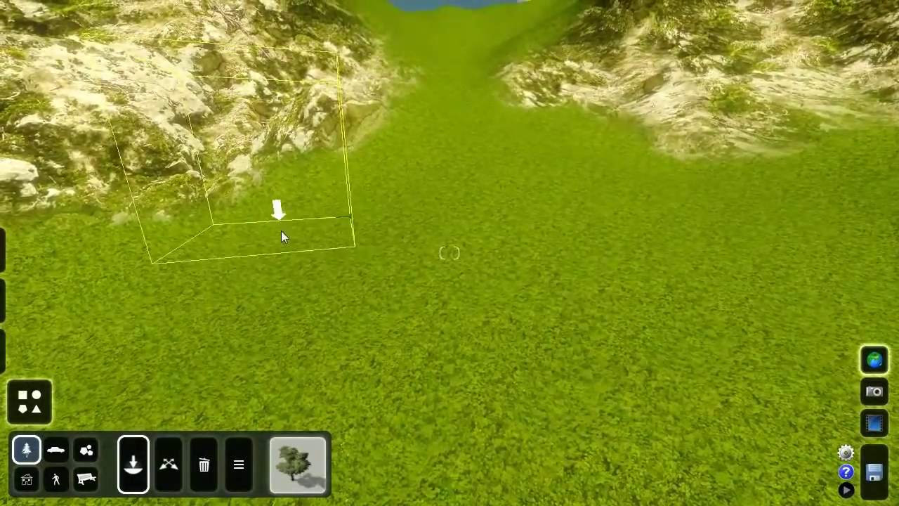
left_click(295, 242)
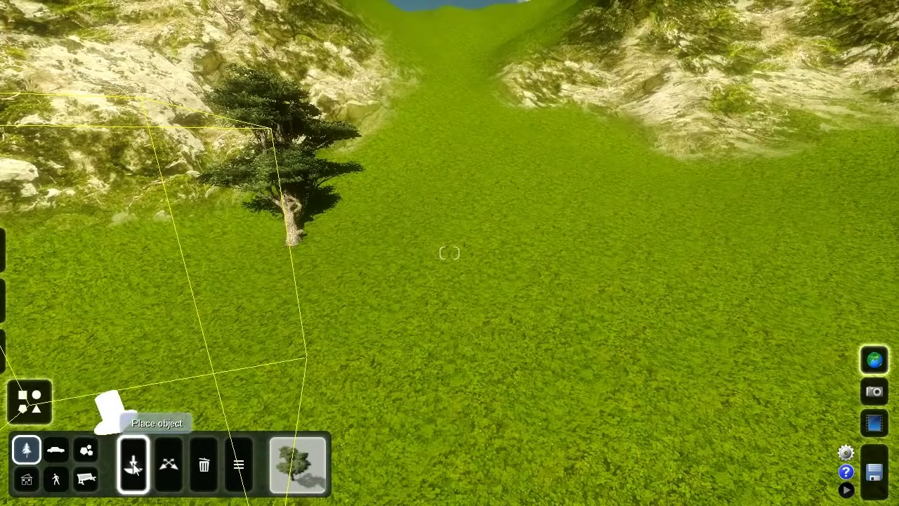
Move the placed tree forward across the grass, away from the rocks, and trash it.
left_click(172, 455)
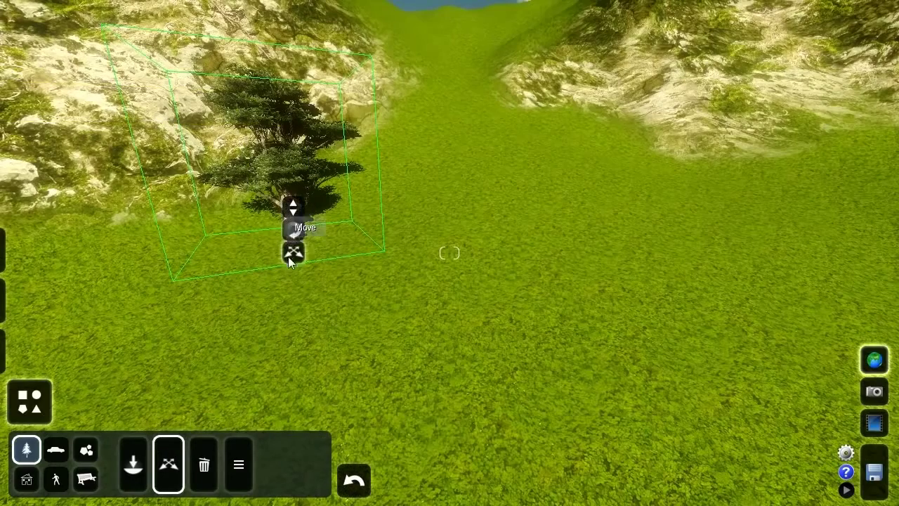
left_click_drag(292, 254, 355, 348)
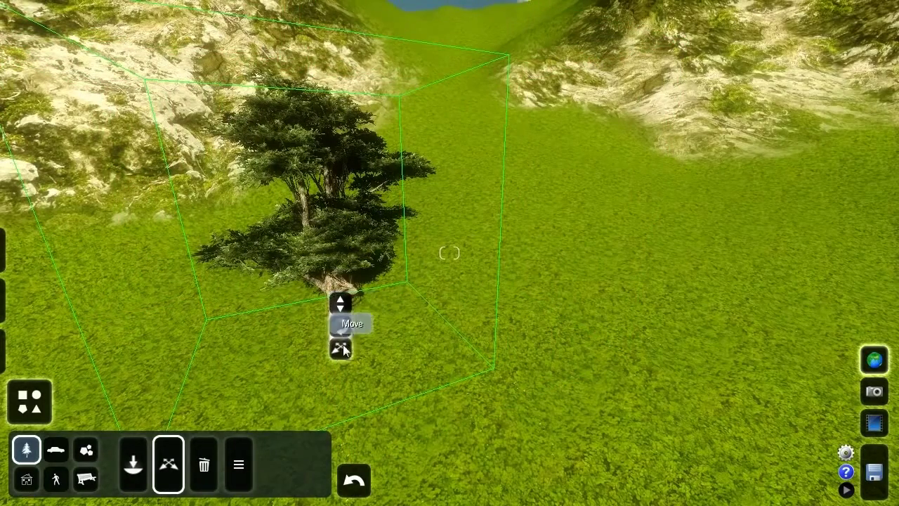
left_click_drag(342, 350, 290, 333)
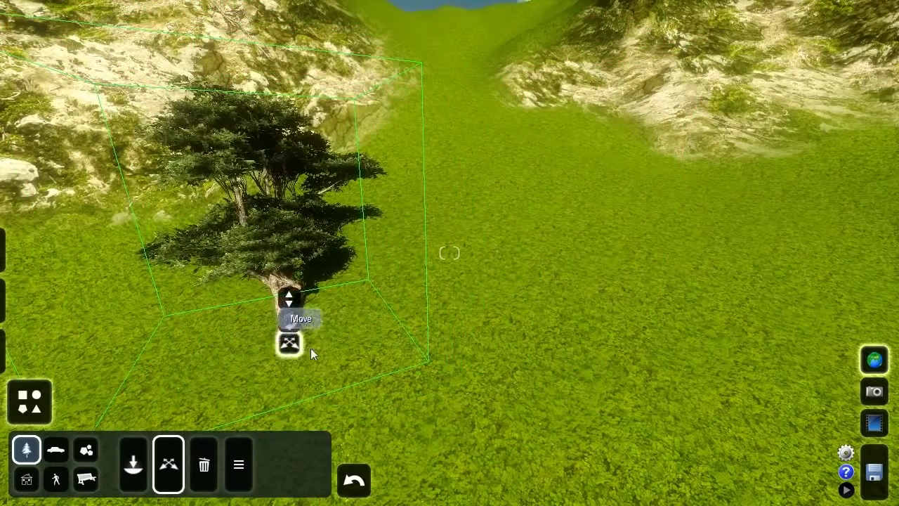
left_click(204, 464)
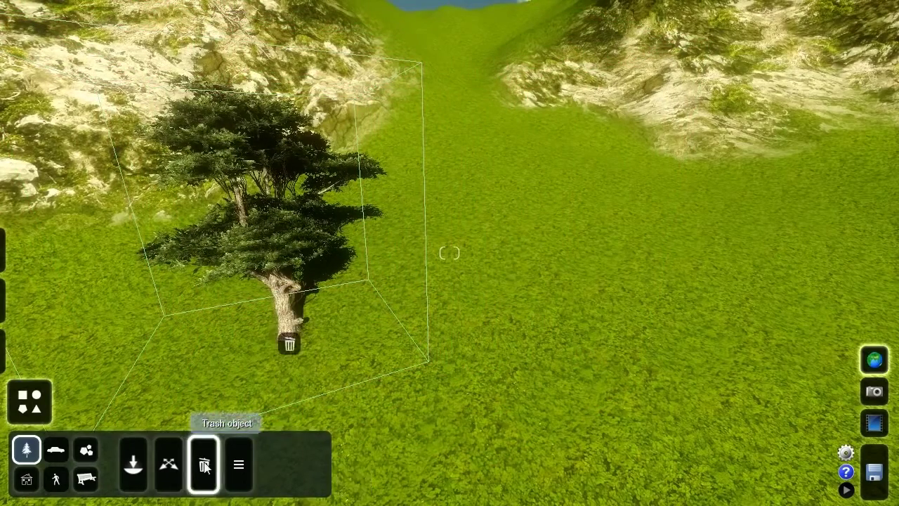
left_click(289, 343)
Place five trees of the same type, scattered across the grass in front of the rocks.
left_click(134, 464)
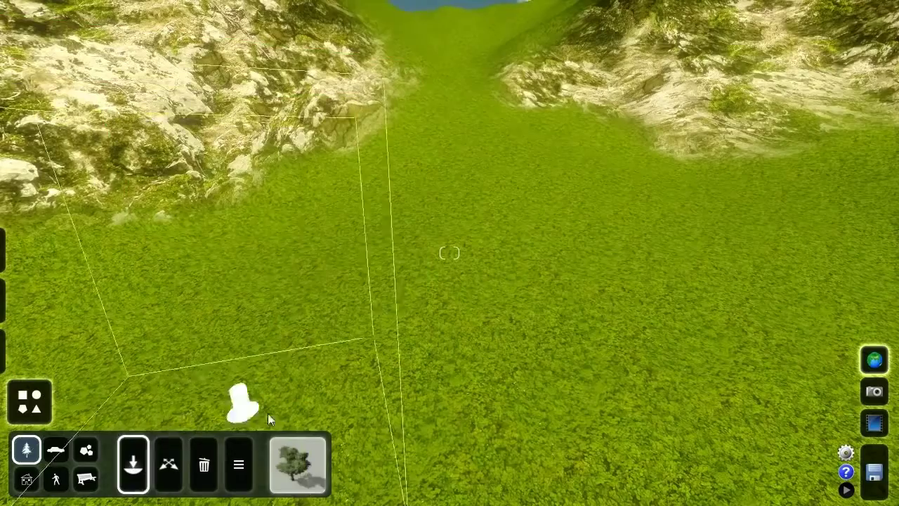
left_click(283, 290)
left_click(409, 225)
left_click(595, 251)
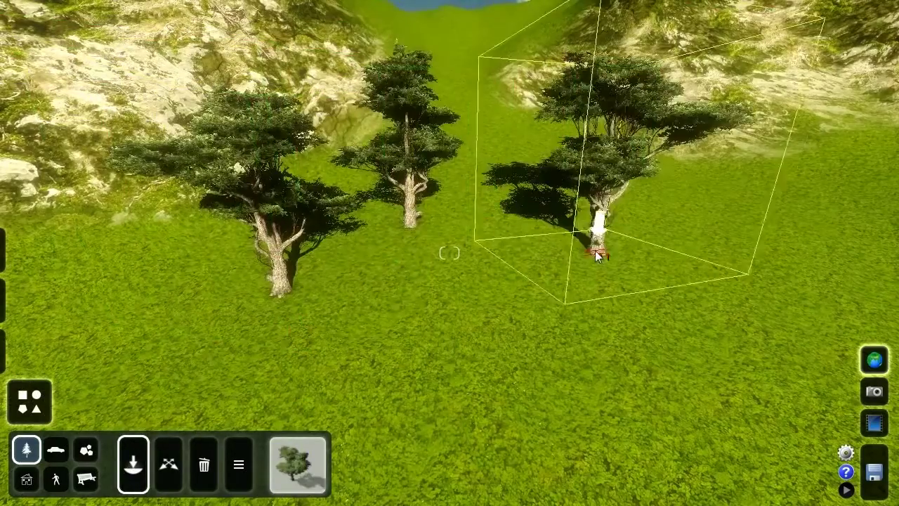
left_click(718, 342)
left_click(393, 373)
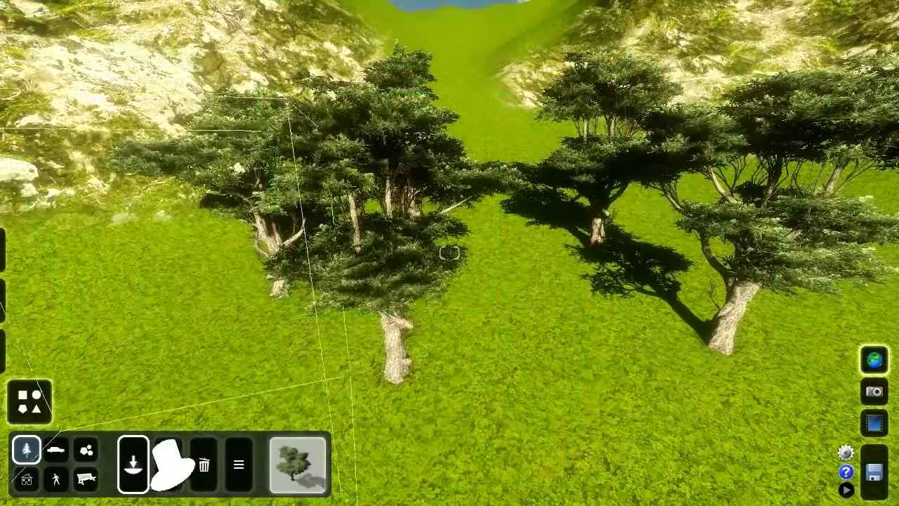
Trash the tree in the centre foreground of the group.
left_click(204, 464)
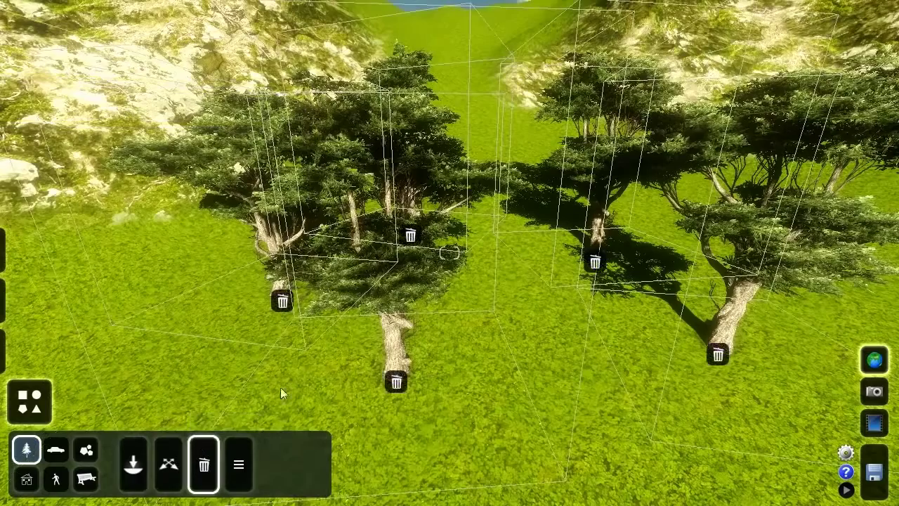
left_click(398, 380)
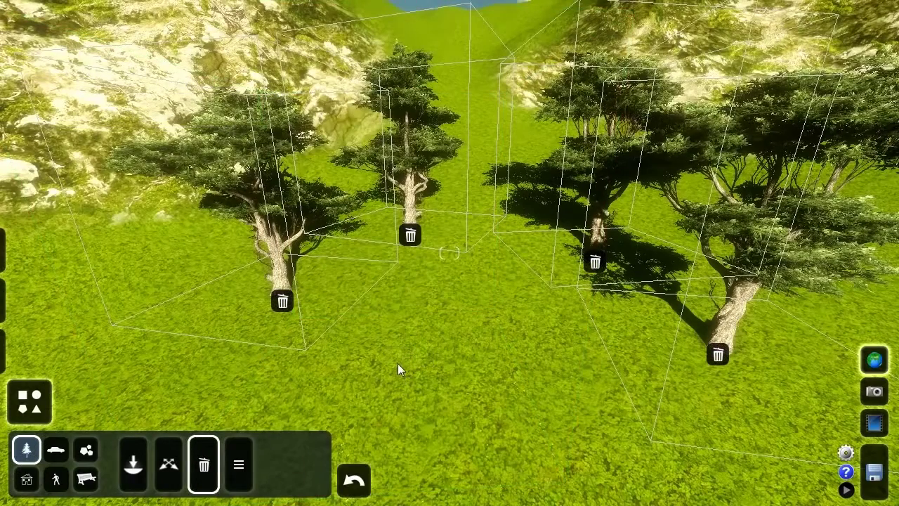
left_click(59, 453)
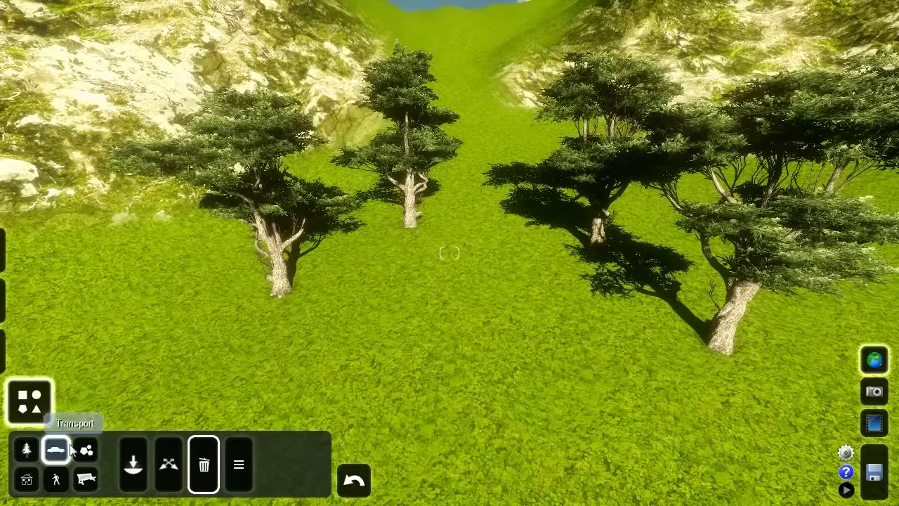
left_click(26, 452)
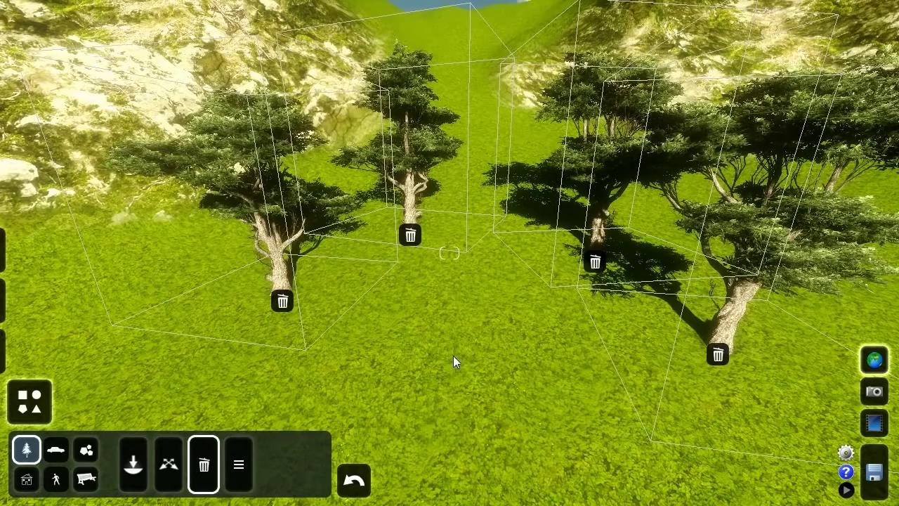
Select all trees similar to the leftmost one with Select All Similiar.
left_click(239, 464)
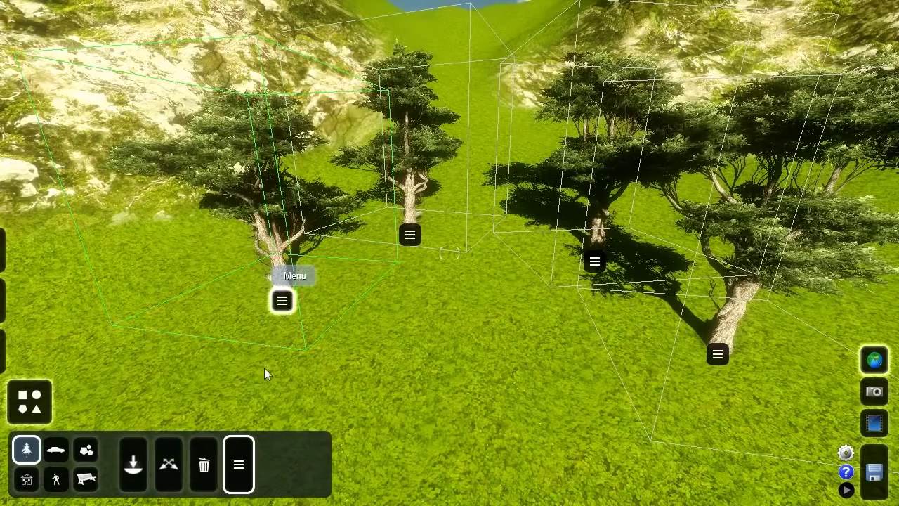
left_click(283, 301)
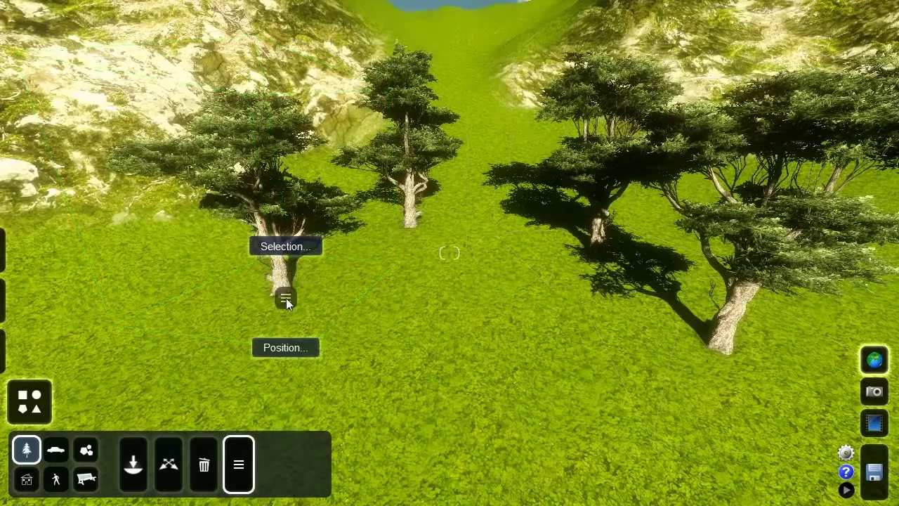
left_click(276, 246)
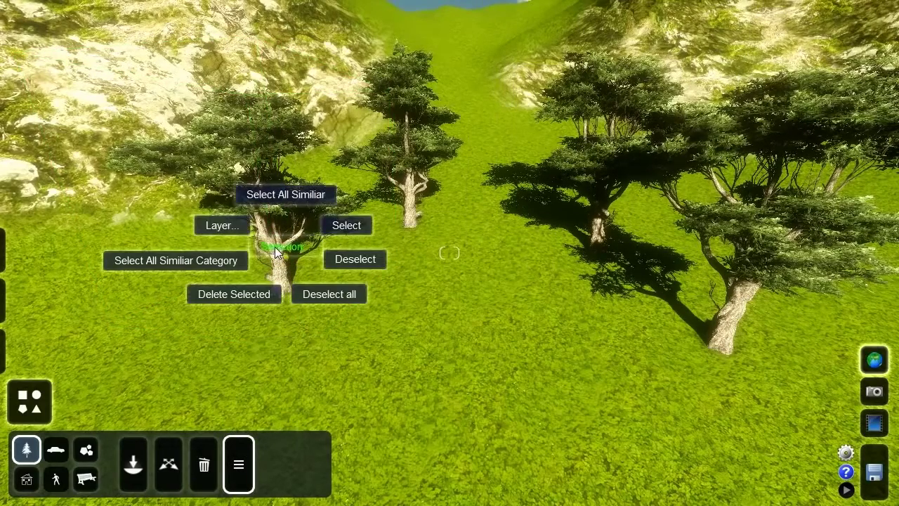
left_click(277, 196)
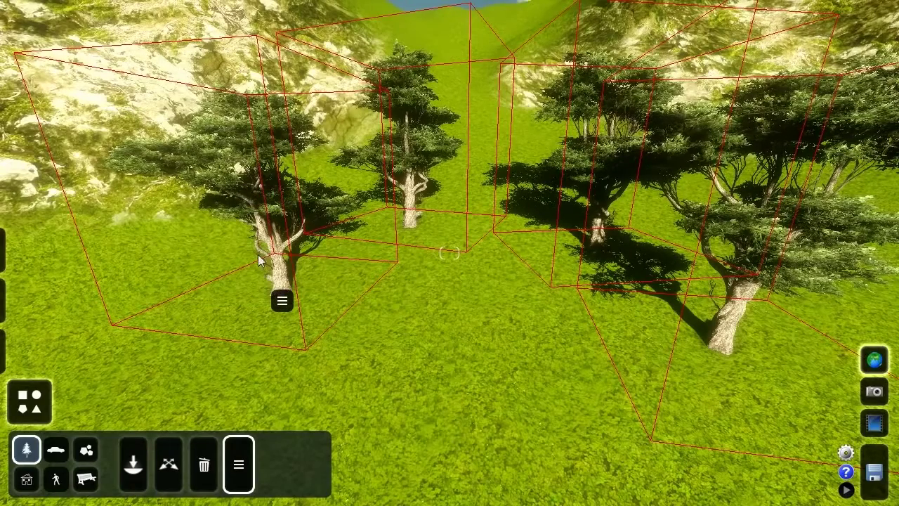
Distribute the selected trees evenly with the Space position option.
left_click(283, 300)
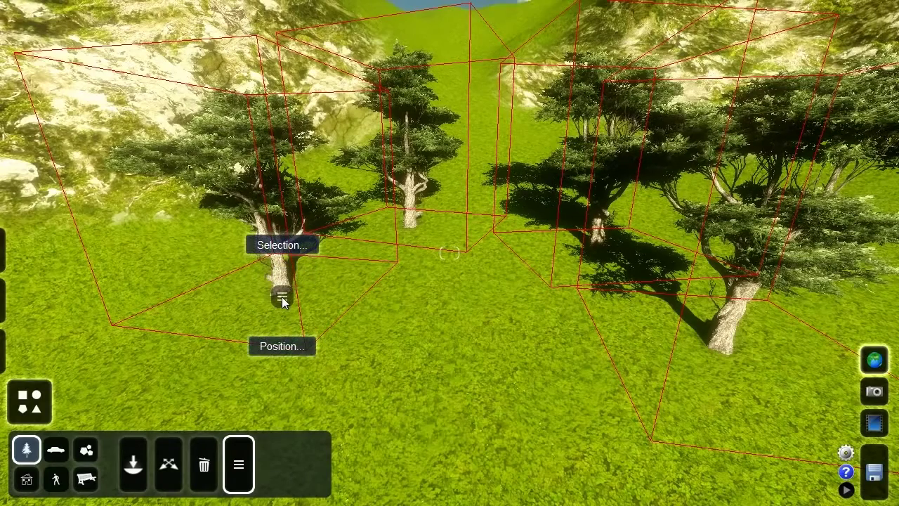
left_click(283, 344)
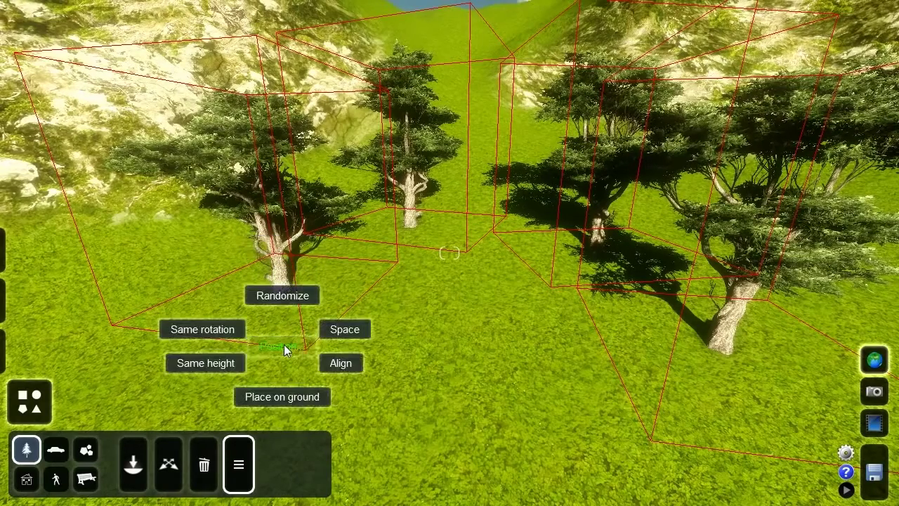
left_click(337, 330)
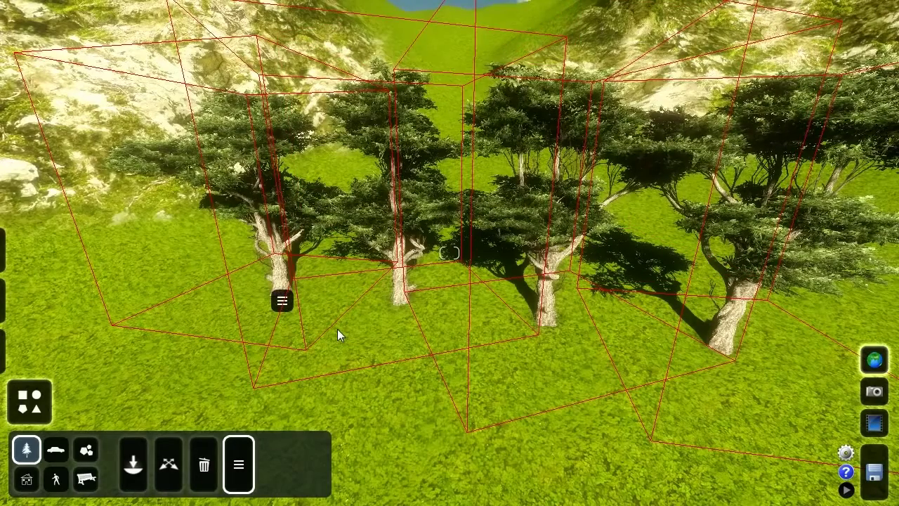
Deselect the leftmost tree, and clear the rest of the tree selection with Deselect all.
left_click(282, 302)
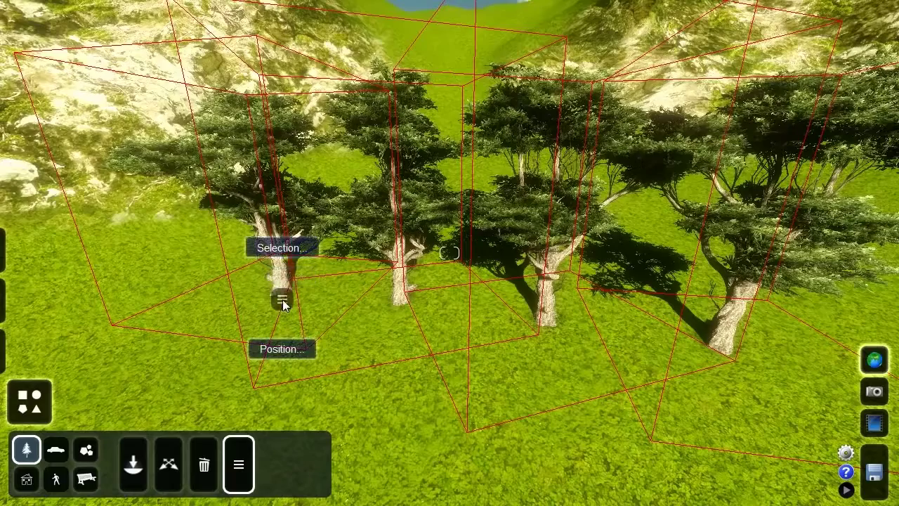
left_click(277, 252)
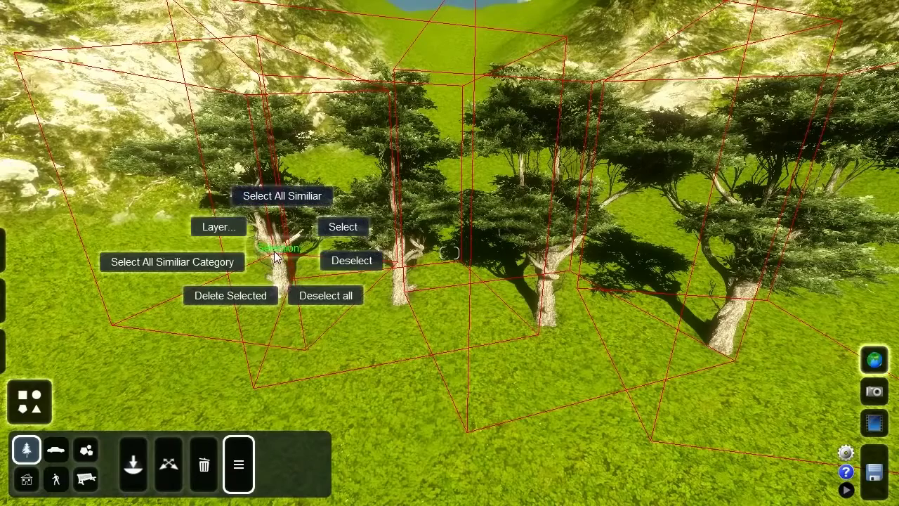
left_click(340, 260)
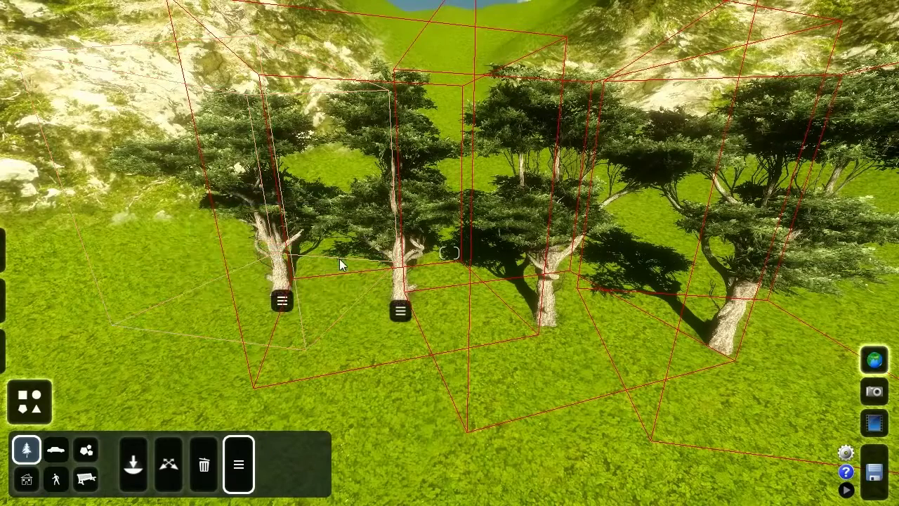
left_click(283, 300)
left_click(280, 241)
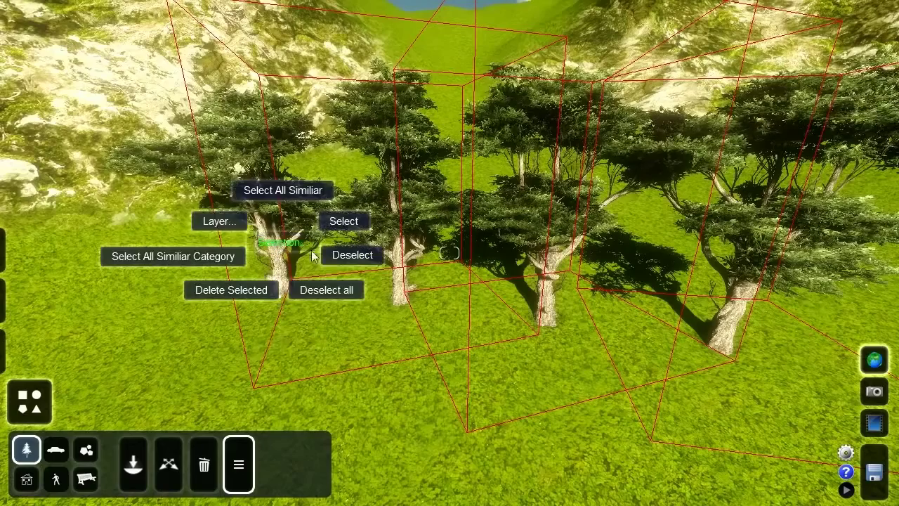
left_click(329, 291)
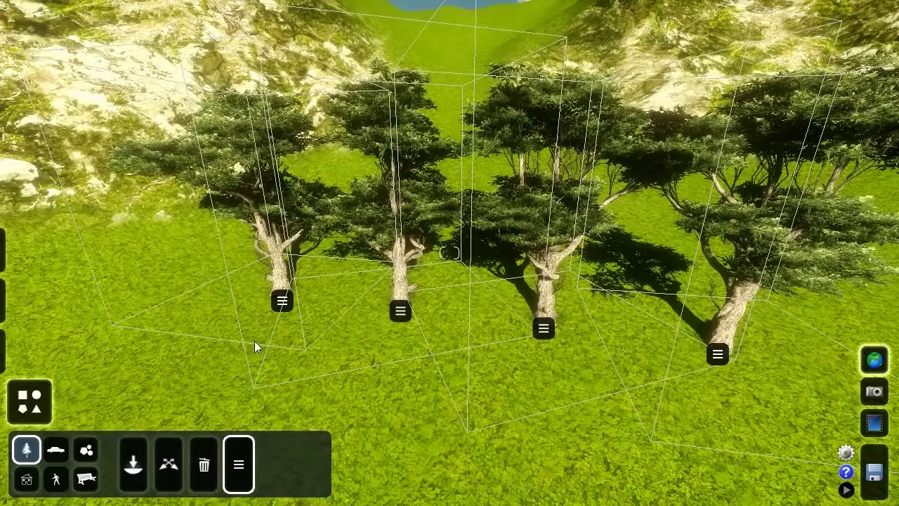
Choose the orange-roofed, light-walled house from the building library's houses as the object to place.
left_click(26, 480)
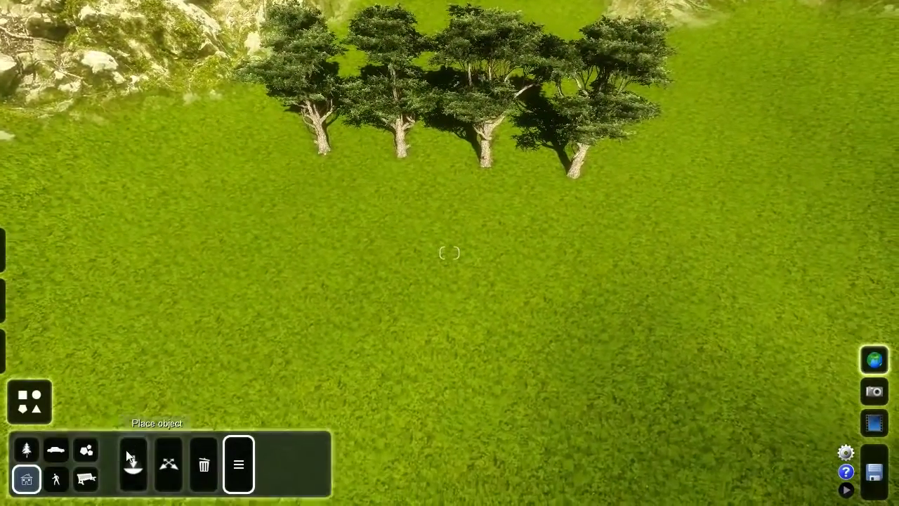
left_click(132, 457)
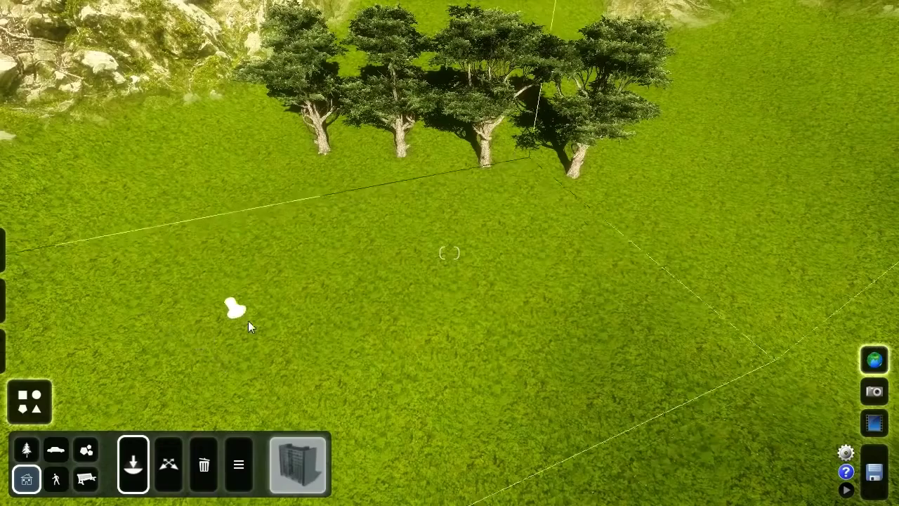
left_click(290, 457)
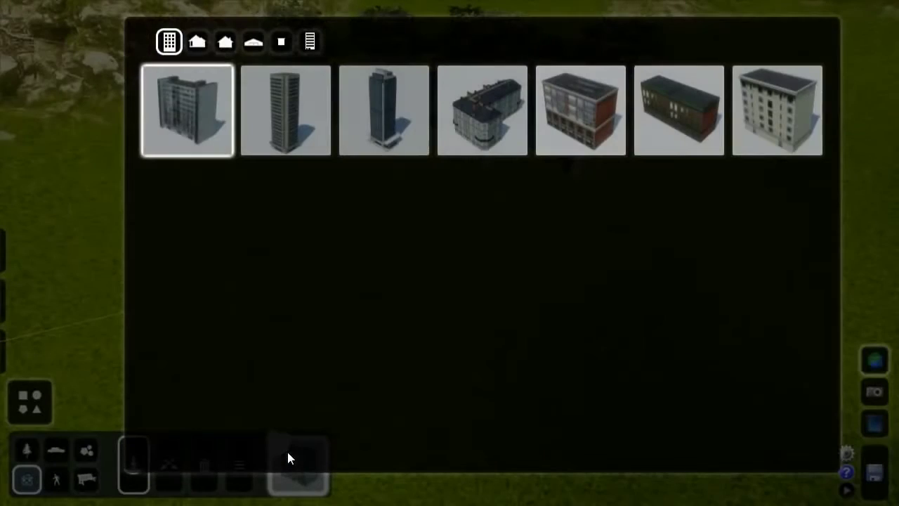
left_click(226, 44)
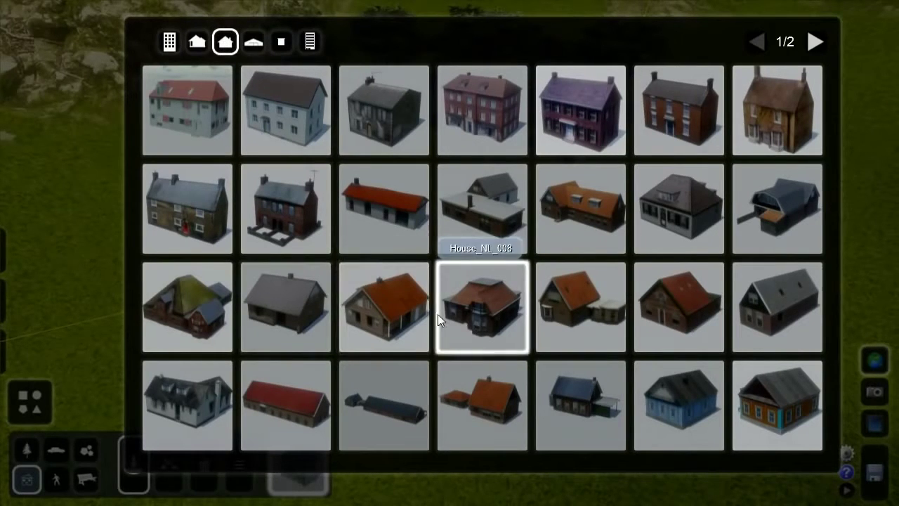
left_click(379, 315)
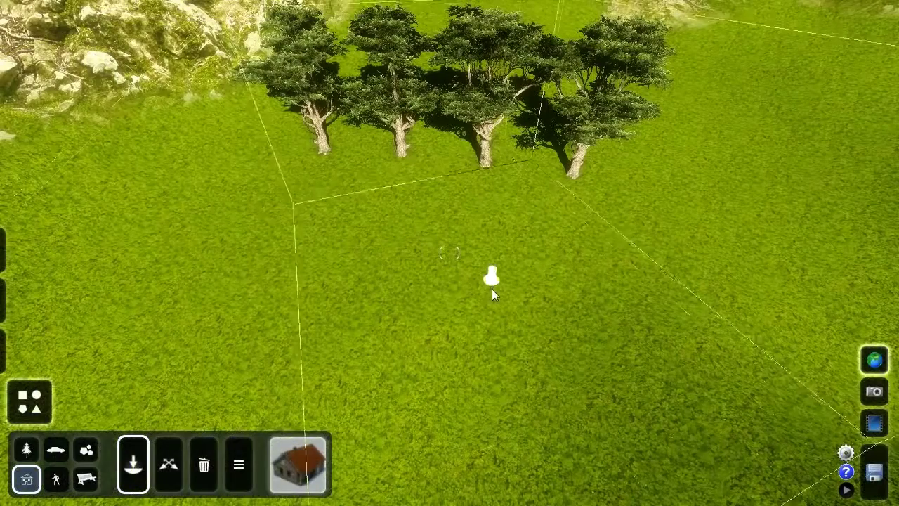
Place the orange-roofed house on the open grass in front of the row of trees.
right_click_drag(450, 286, 511, 346)
key("s")
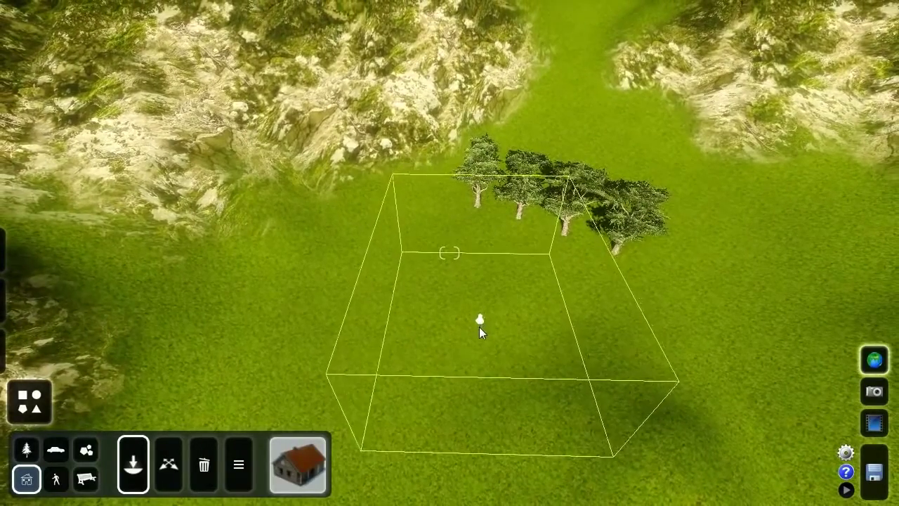
right_click_drag(363, 315, 583, 307)
key("w")
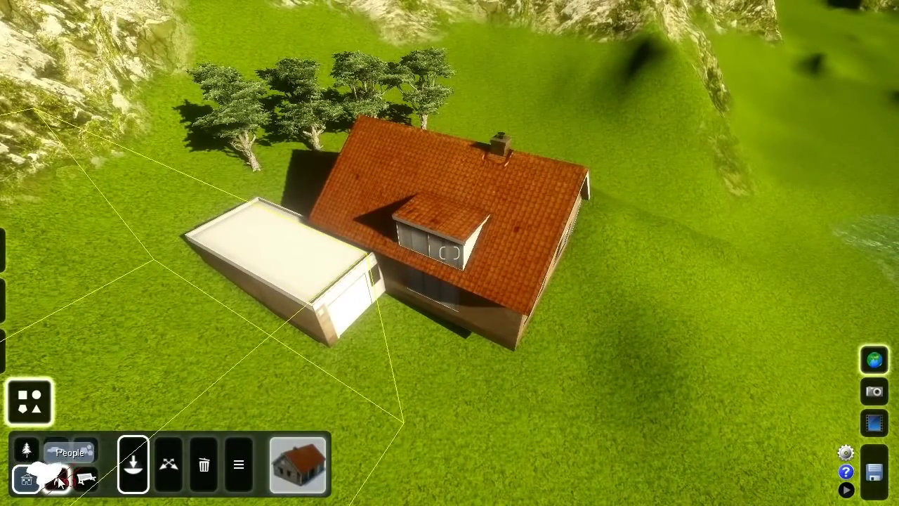
Choose the Pigeon_002_Idle bird from the people and animals library as the object to place.
left_click(58, 479)
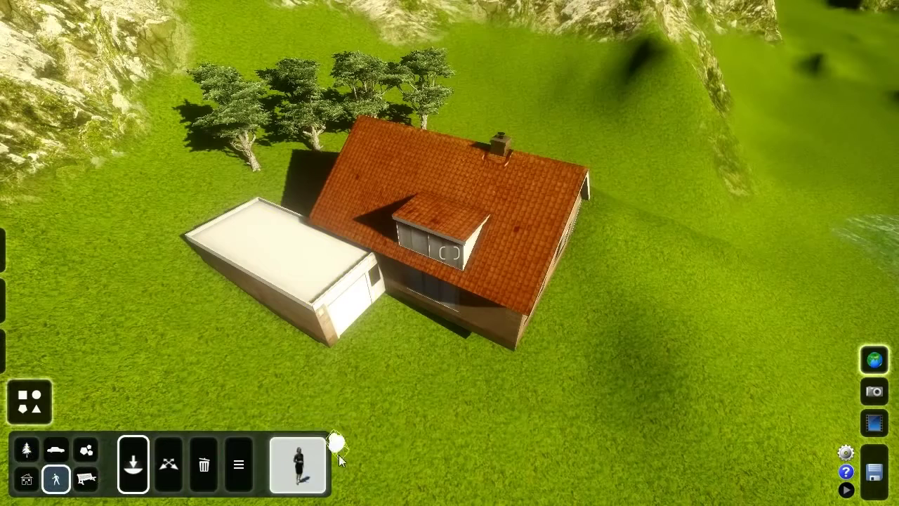
left_click(302, 465)
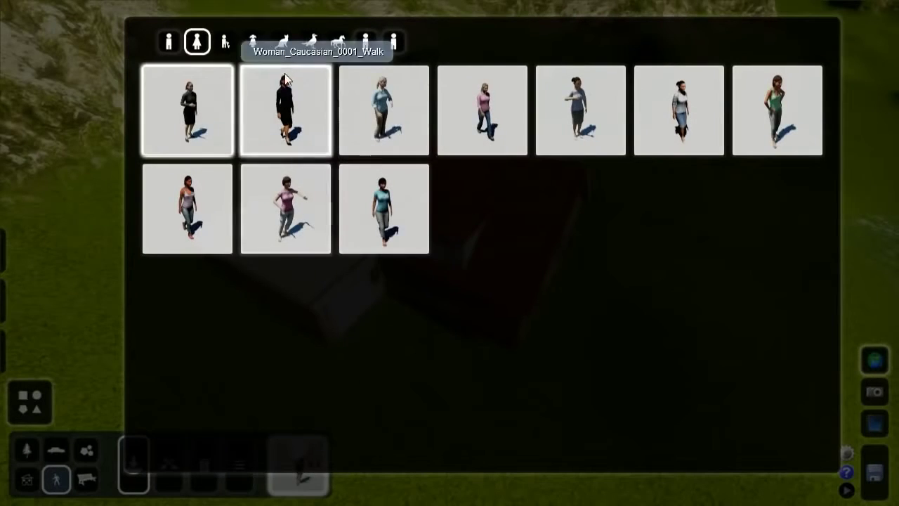
left_click(310, 42)
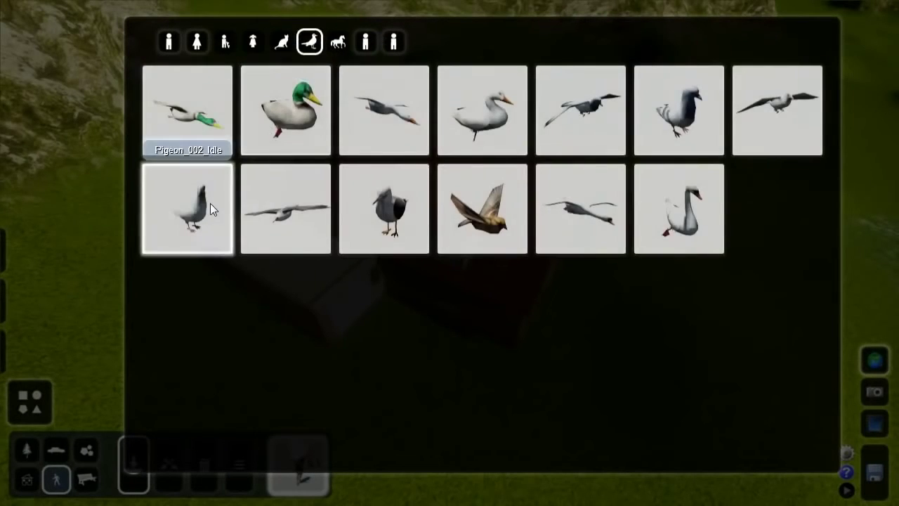
left_click(203, 205)
Place three pigeons on the tiled dormer roof of the house.
right_click_drag(401, 248, 368, 293)
key("w")
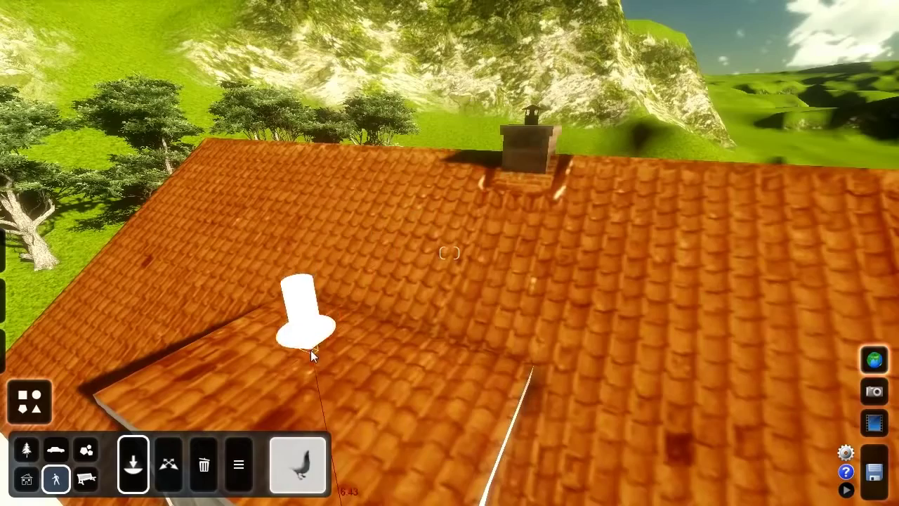
left_click(311, 350)
left_click(416, 394)
left_click(383, 350)
Place further pigeons on the house, one more on the dormer roof and one on top of the chimney.
right_click_drag(366, 366, 388, 400)
key("d")
key("w")
key("w")
left_click(428, 458)
left_click(496, 426)
key("d")
right_click_drag(495, 426, 358, 411)
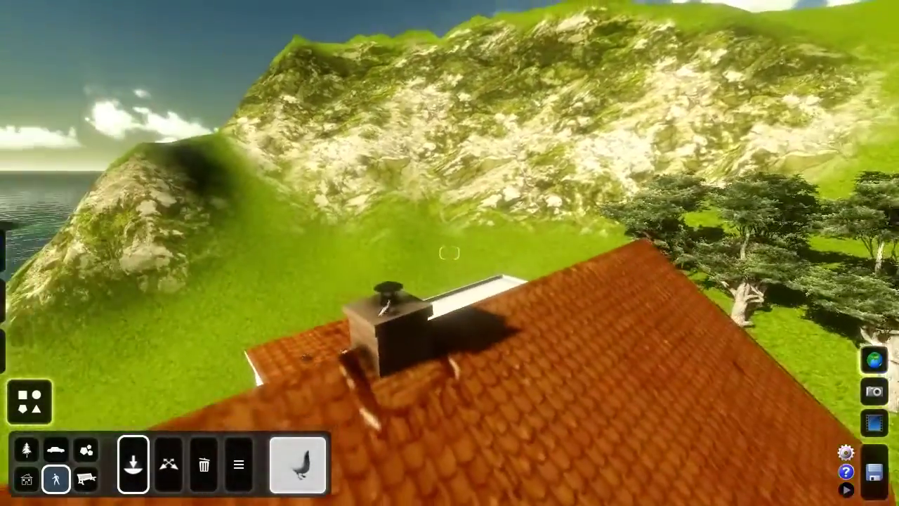
key("a")
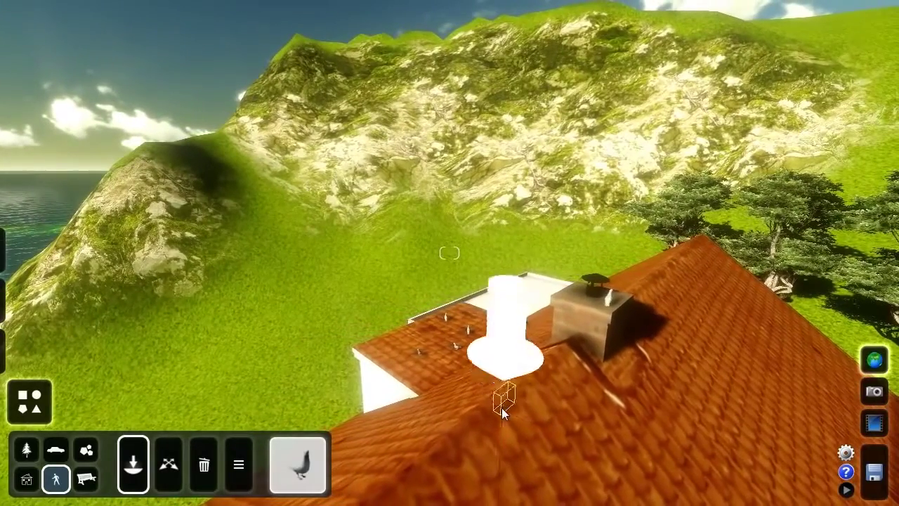